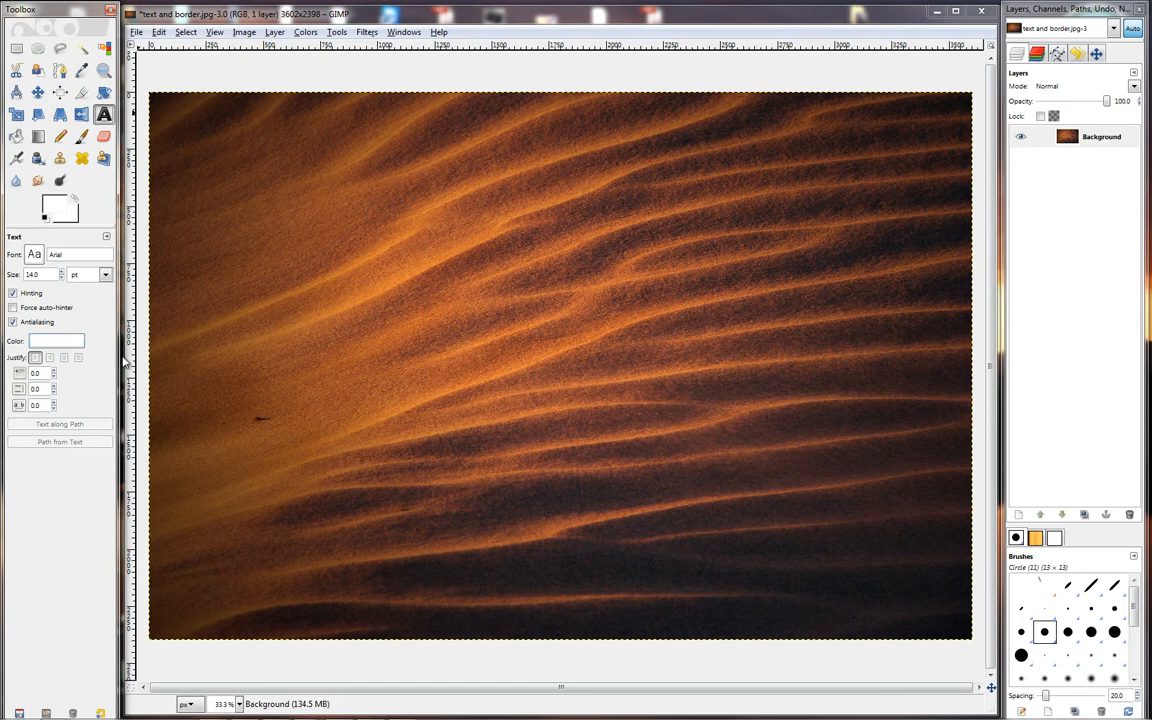
Add the text "M WEST Photography" in white 14 pt Arial at the left side of the dune photo, around mid-height.
{"action": "left_click", "coordinate": [191, 358]}
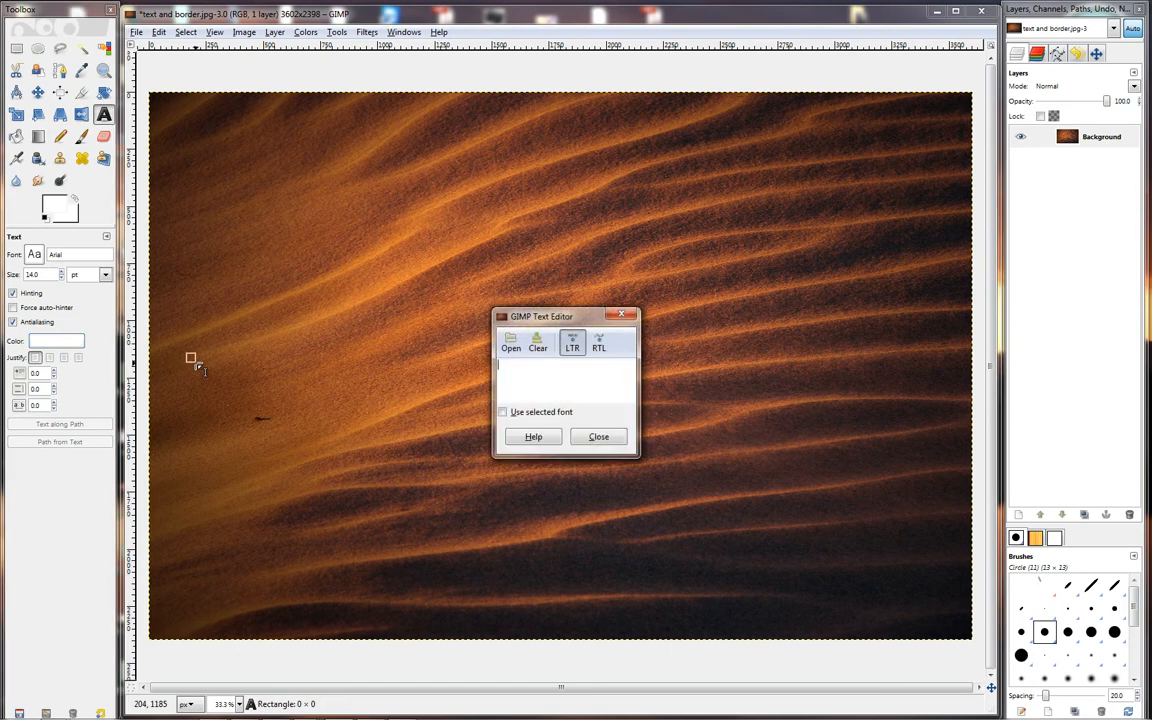
{"action": "type", "text": "M WEST Photography"}
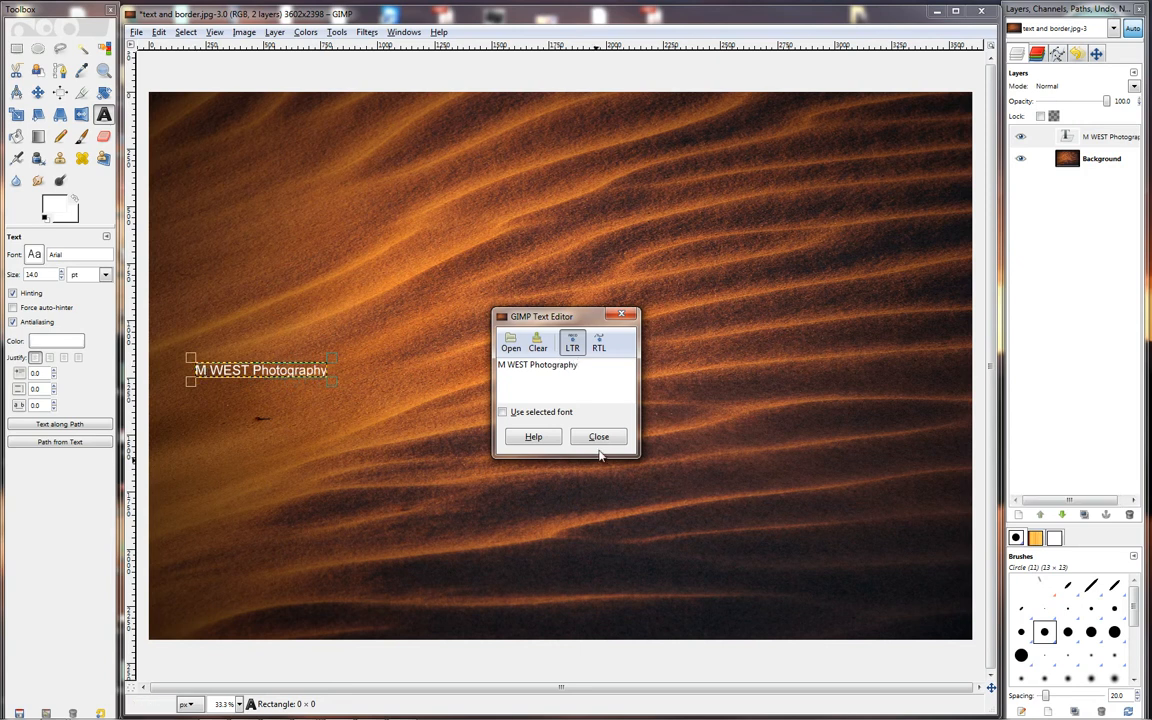
{"action": "left_click", "coordinate": [606, 441]}
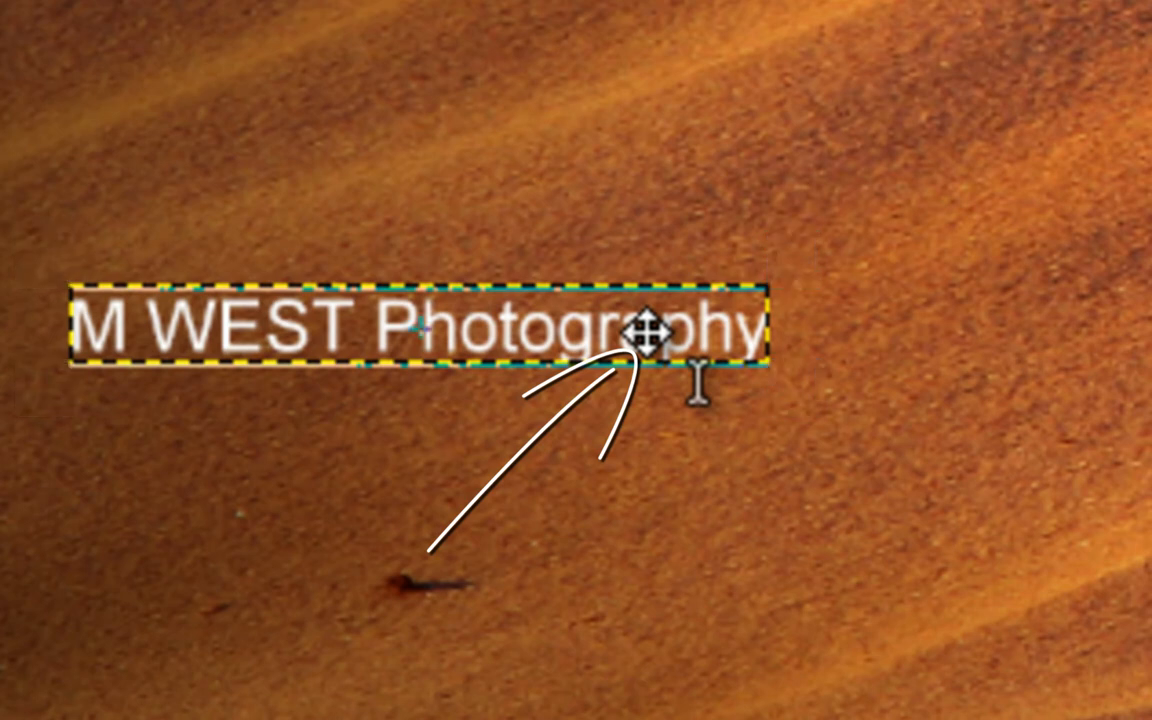
Move the "M WEST Photography" text into the photo's bottom-right corner and close its text editor.
{"action": "left_click_drag", "start_coordinate": [646, 332], "coordinate": [906, 600]}
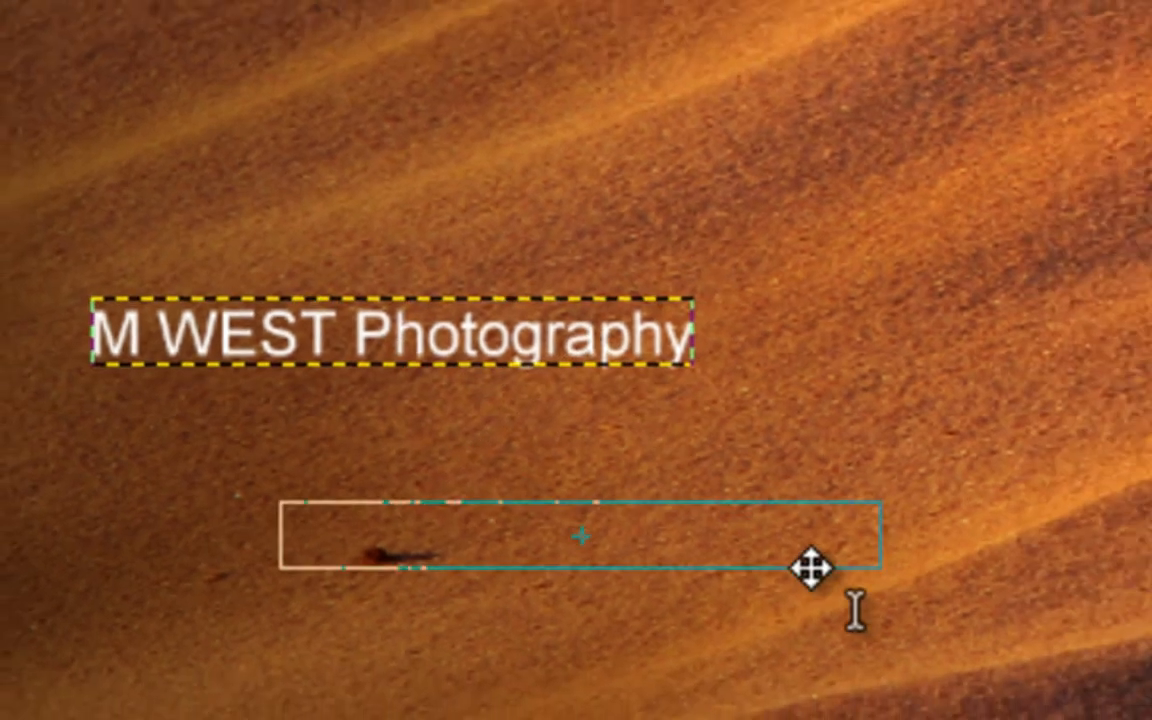
{"action": "left_click_drag", "start_coordinate": [811, 568], "coordinate": [941, 628]}
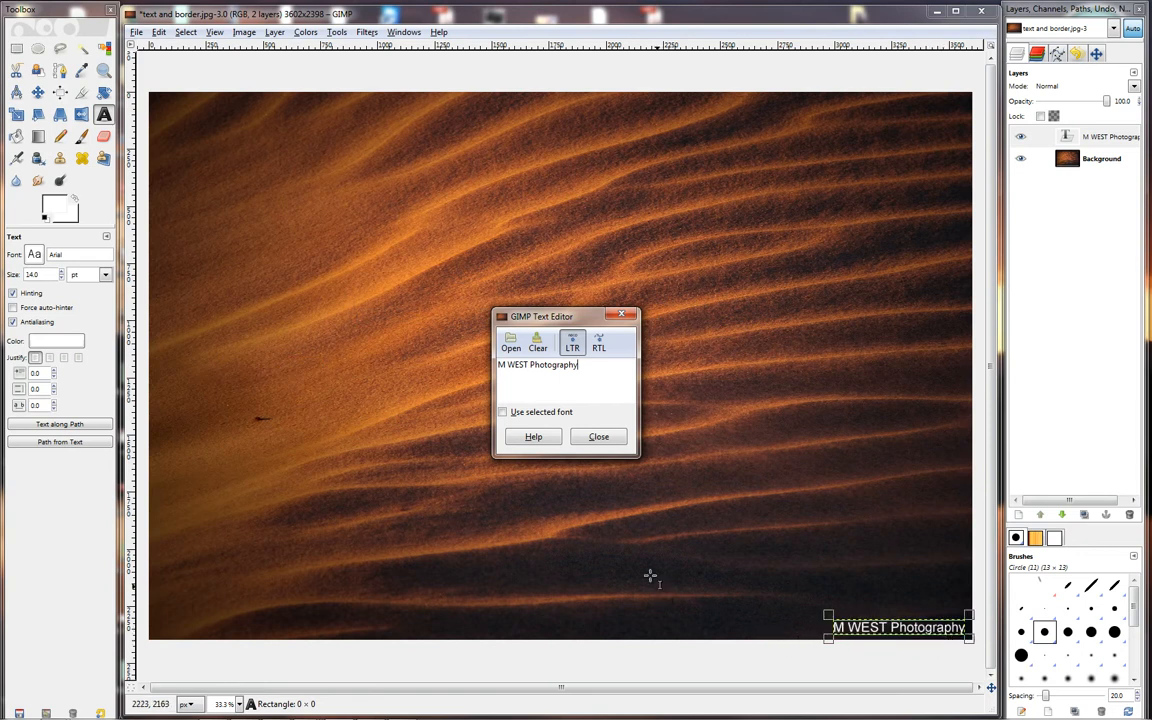
{"action": "left_click", "coordinate": [598, 437]}
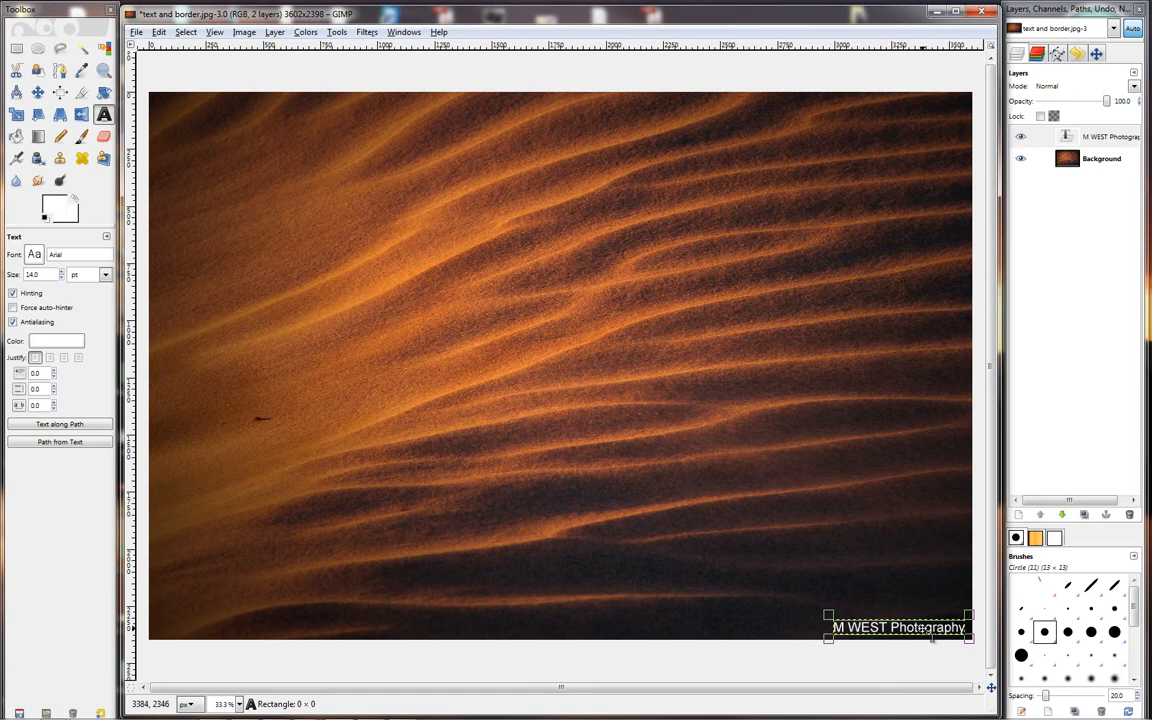
Move the text from the photo's corner to its left edge at about mid-height and close the text editor.
{"action": "left_click", "coordinate": [922, 628]}
{"action": "left_click_drag", "start_coordinate": [922, 628], "coordinate": [252, 363]}
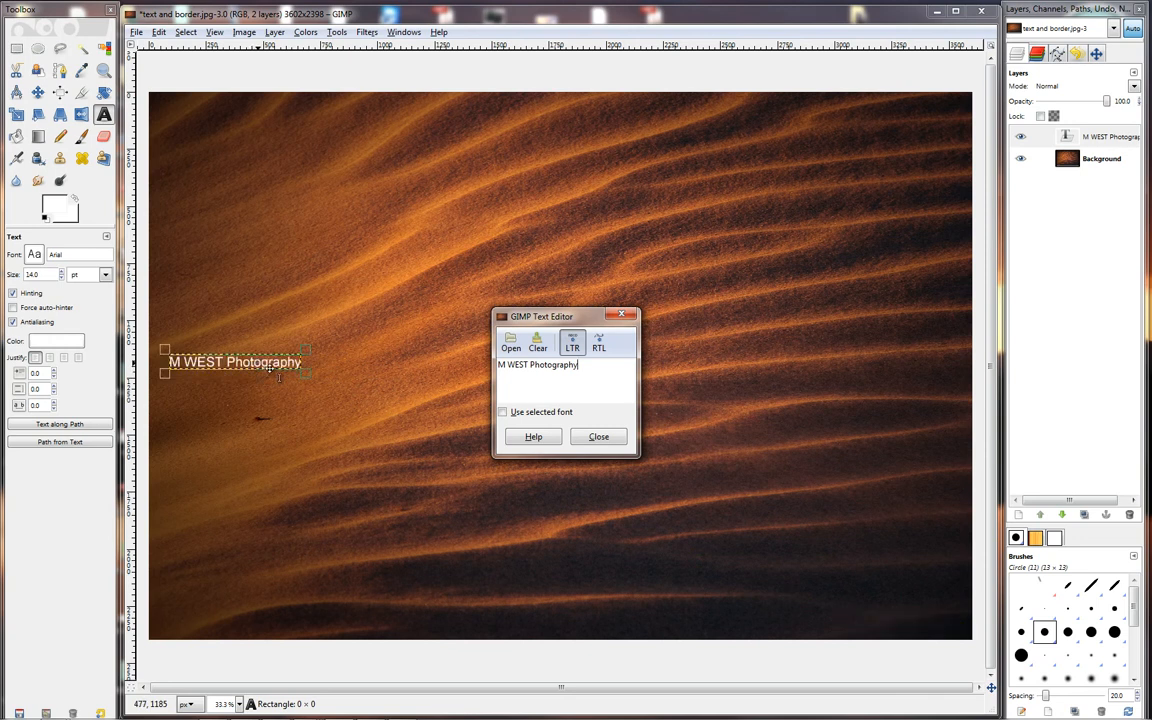
{"action": "left_click", "coordinate": [598, 438]}
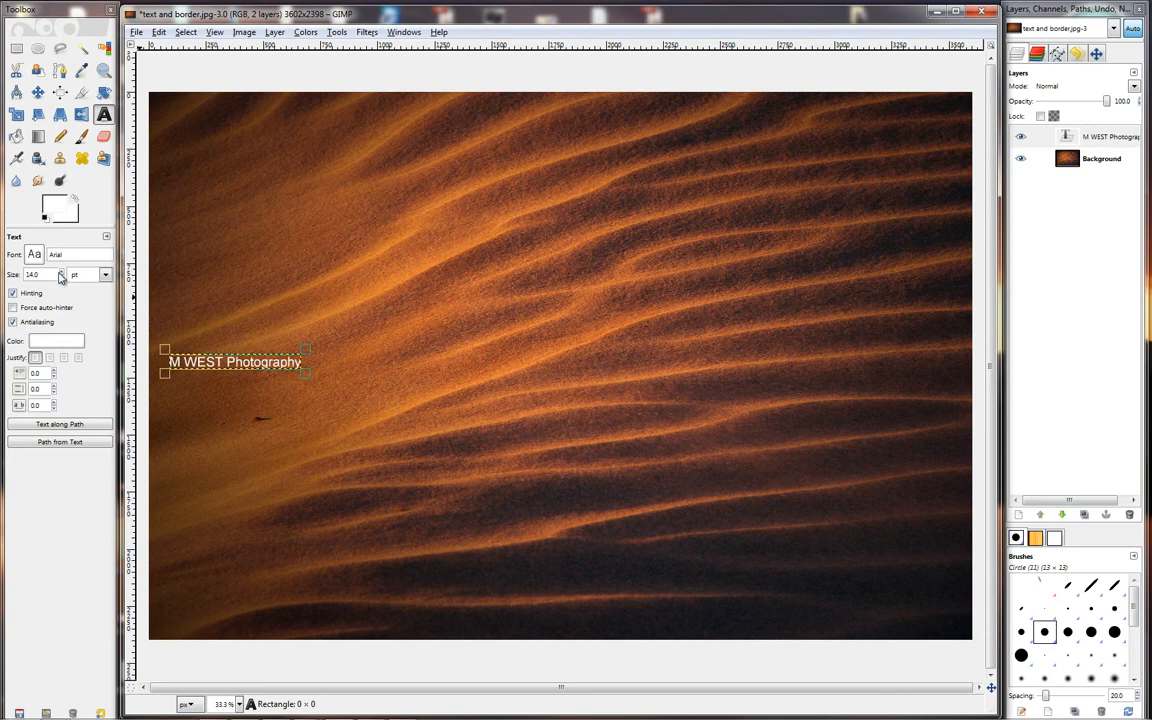
Enlarge the text to 81 pt and stretch its text box to about 3435 × 804 px across the photo.
{"action": "left_click", "coordinate": [61, 274]}
{"action": "left_click", "coordinate": [61, 274]}
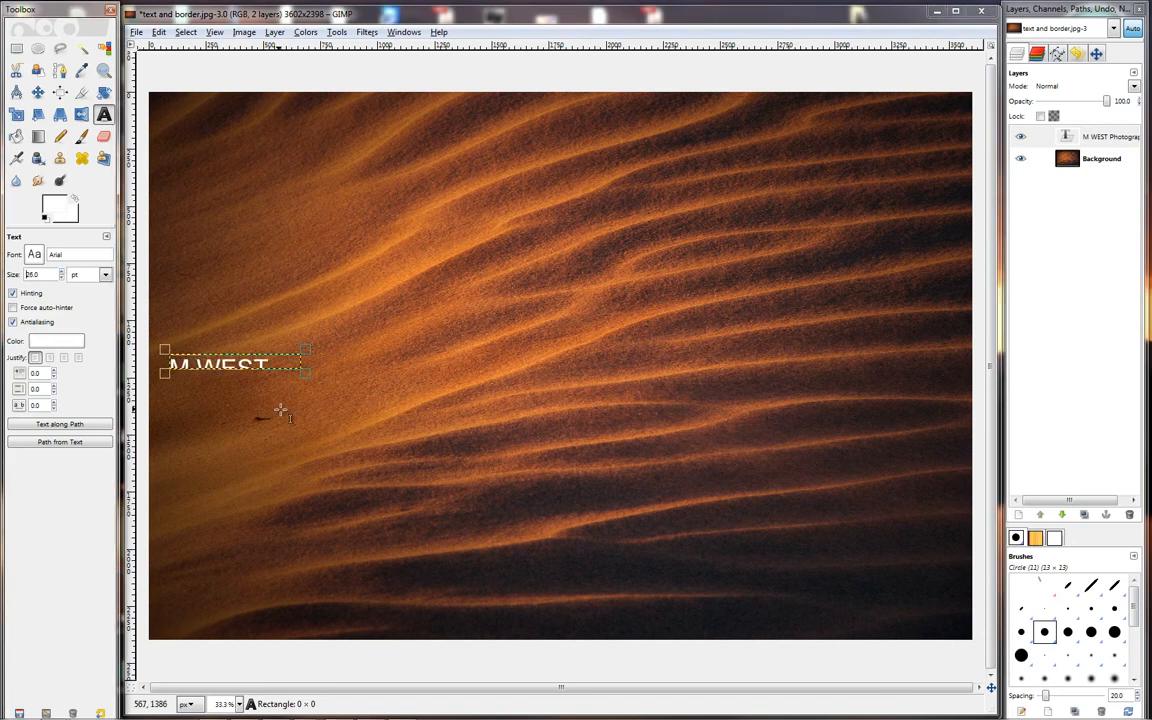
{"action": "left_click_drag", "start_coordinate": [303, 372], "coordinate": [955, 538]}
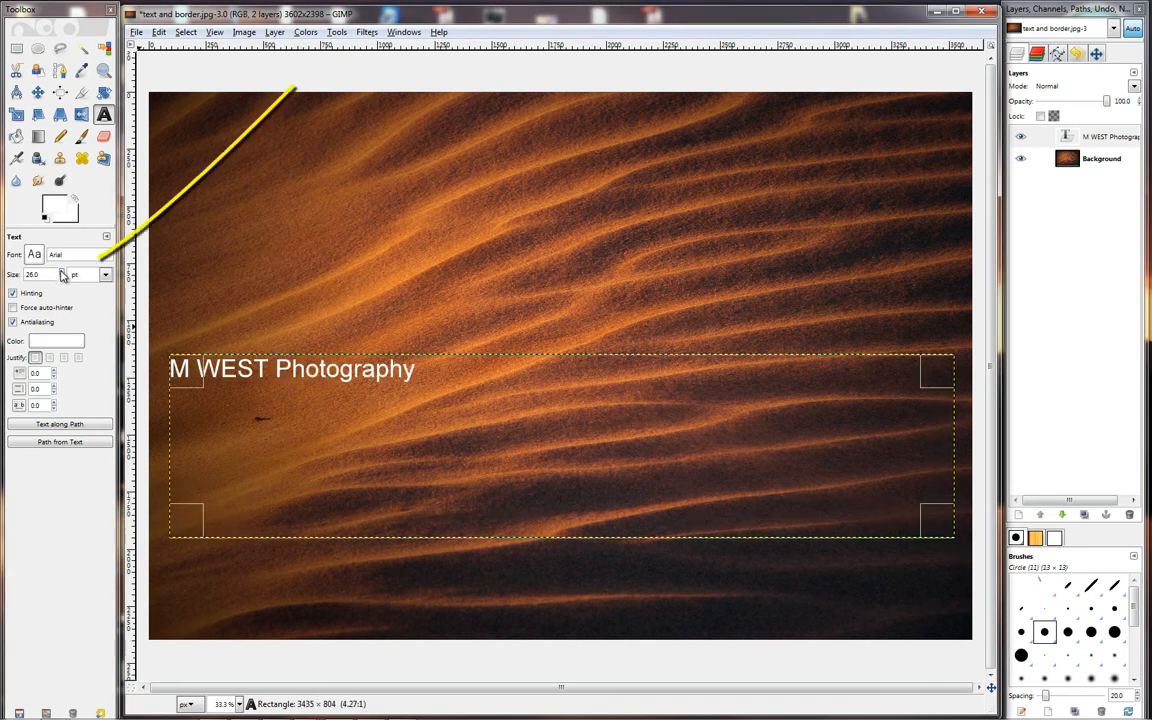
{"action": "left_click", "coordinate": [62, 273]}
{"action": "left_click", "coordinate": [62, 273]}
{"action": "left_click_drag", "start_coordinate": [62, 275], "coordinate": [62, 274]}
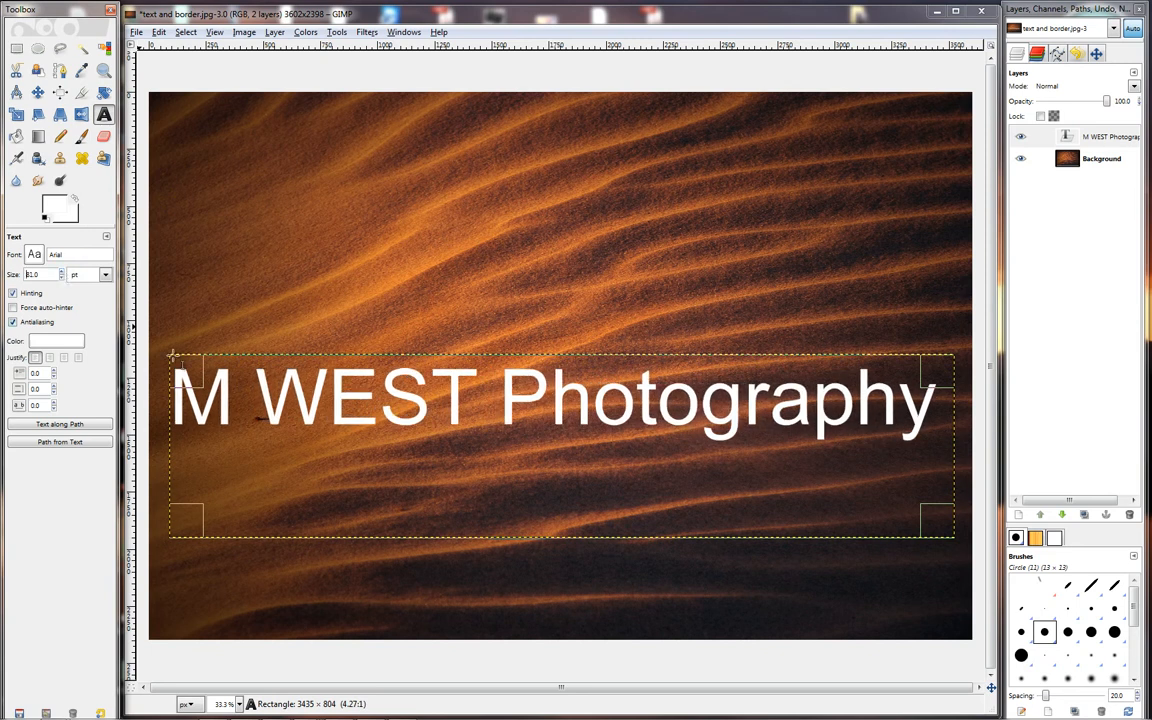
Move the enlarged text slightly up so it runs across the middle of the photo, and close the text editor.
{"action": "left_click", "coordinate": [356, 408]}
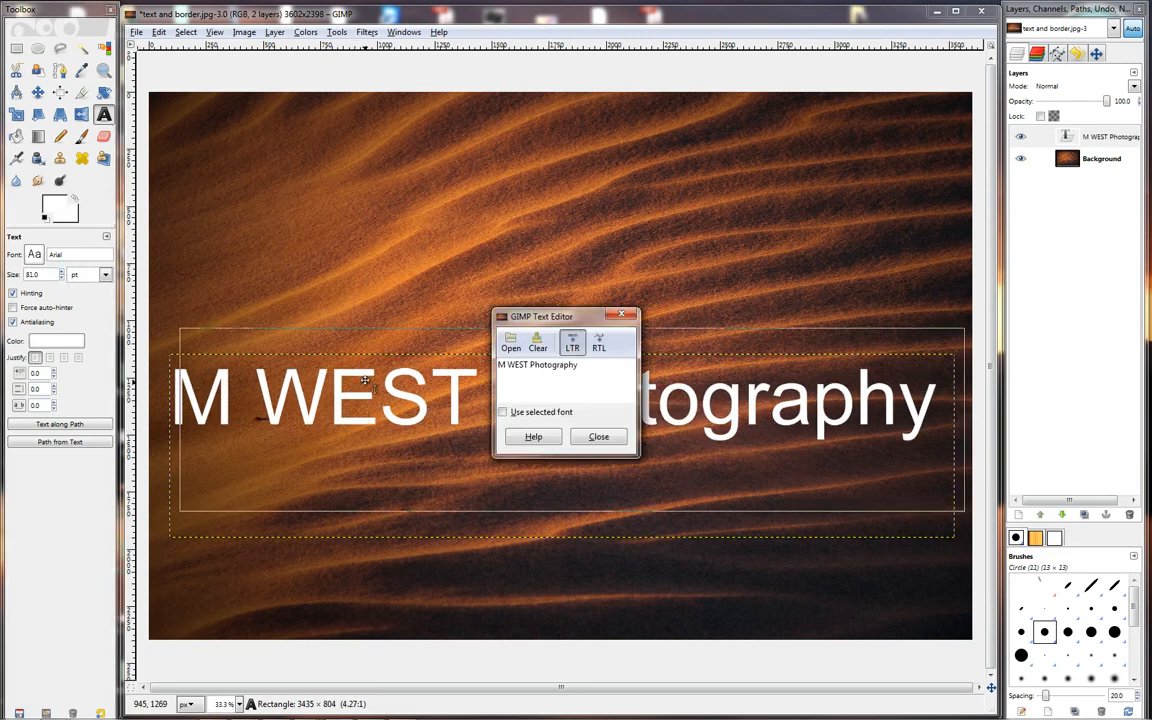
{"action": "left_click_drag", "start_coordinate": [356, 364], "coordinate": [351, 372]}
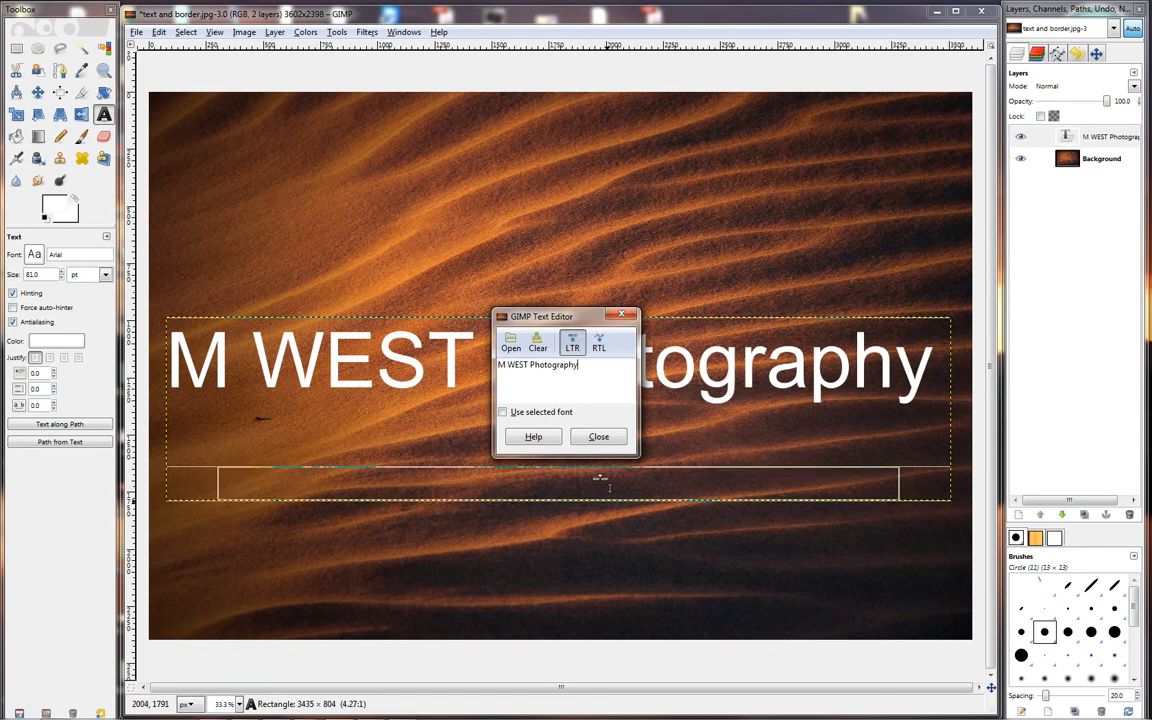
{"action": "left_click", "coordinate": [600, 440]}
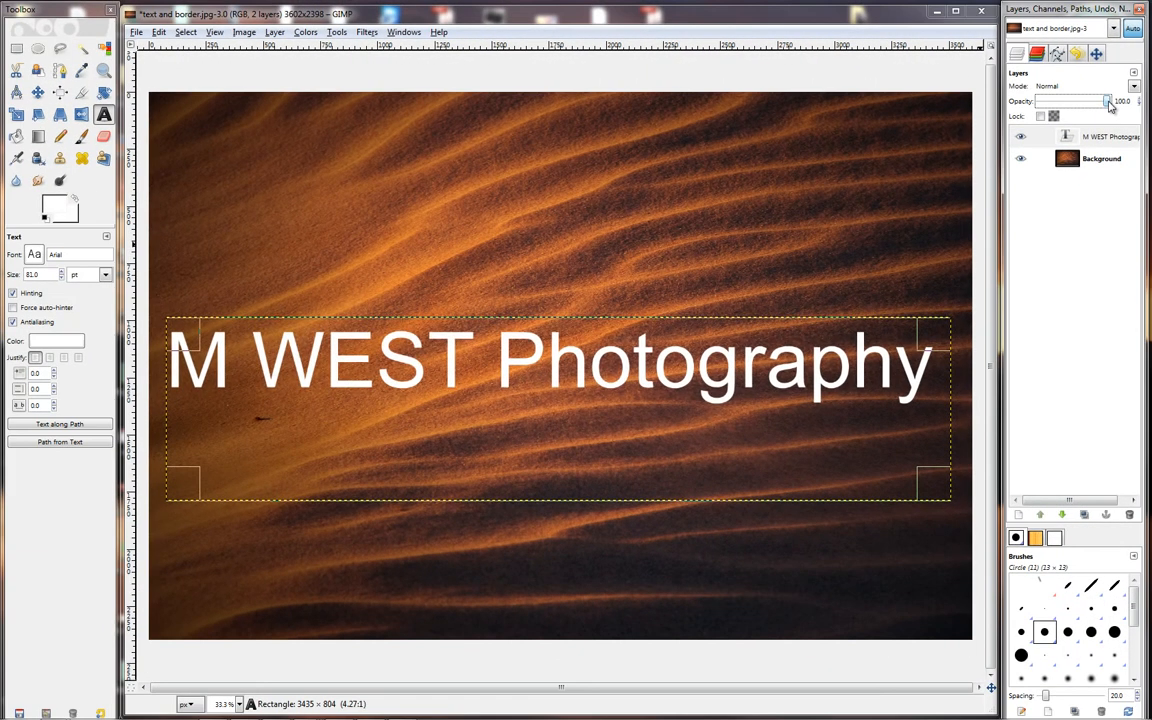
Lower the text layer's opacity to about 11.2 to make the lettering a faint watermark.
{"action": "left_click", "coordinate": [1093, 115]}
{"action": "left_click_drag", "start_coordinate": [1101, 108], "coordinate": [1052, 127]}
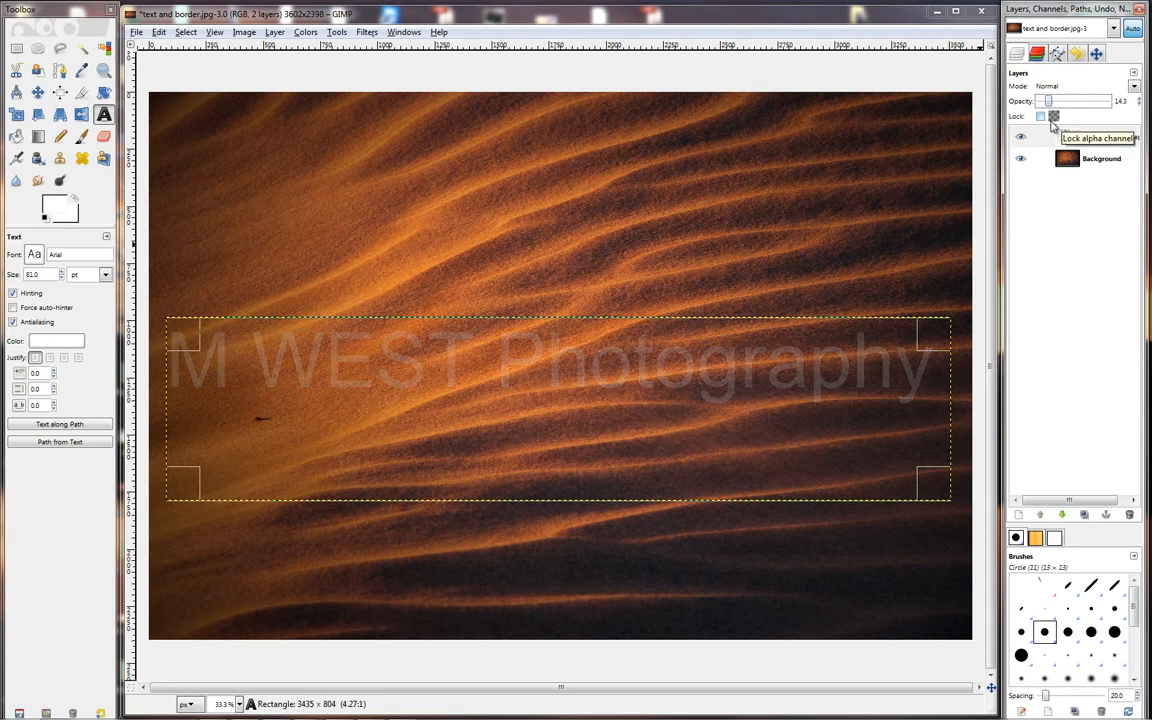
{"action": "left_click_drag", "start_coordinate": [1048, 103], "coordinate": [1046, 104]}
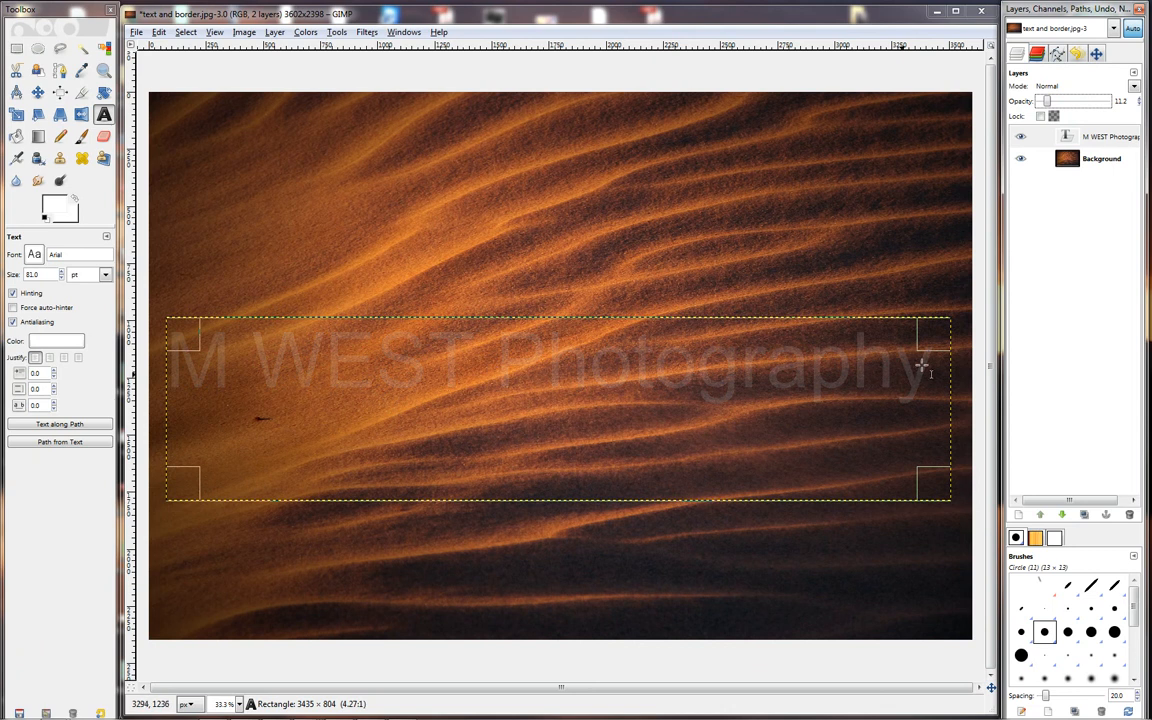
Judge the watermark up close on the word "WEST" and set the text layer's opacity to about 17.3.
{"action": "left_click", "coordinate": [1096, 54]}
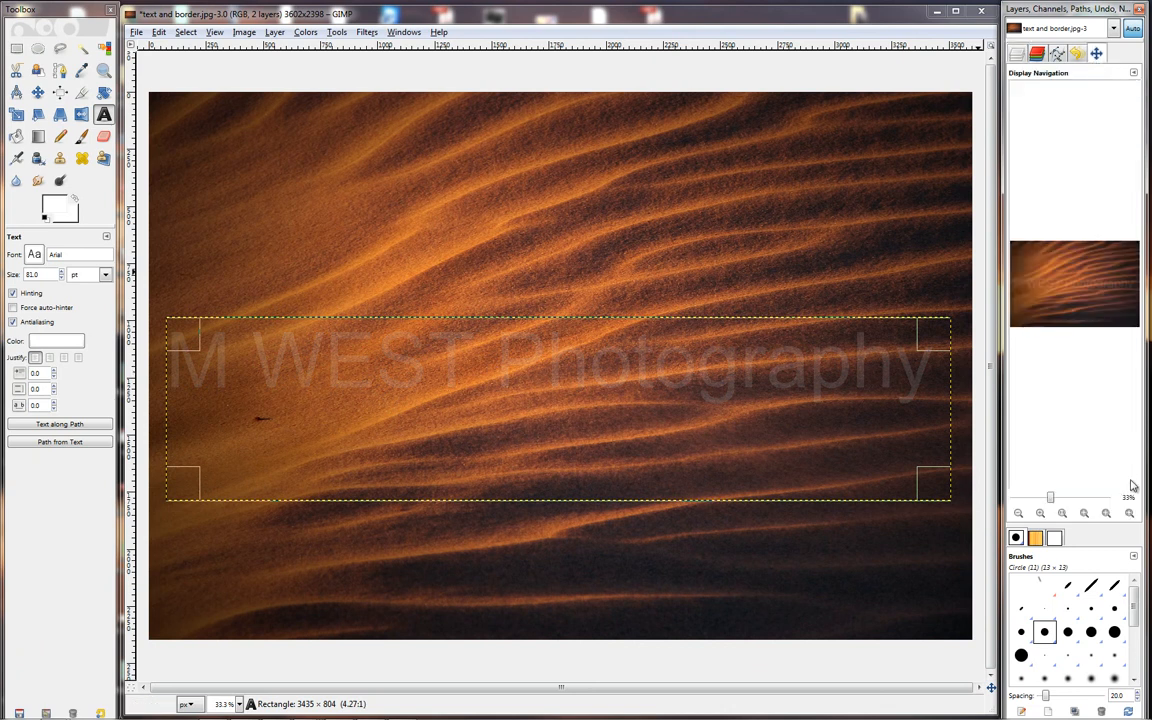
{"action": "left_click", "coordinate": [1041, 514]}
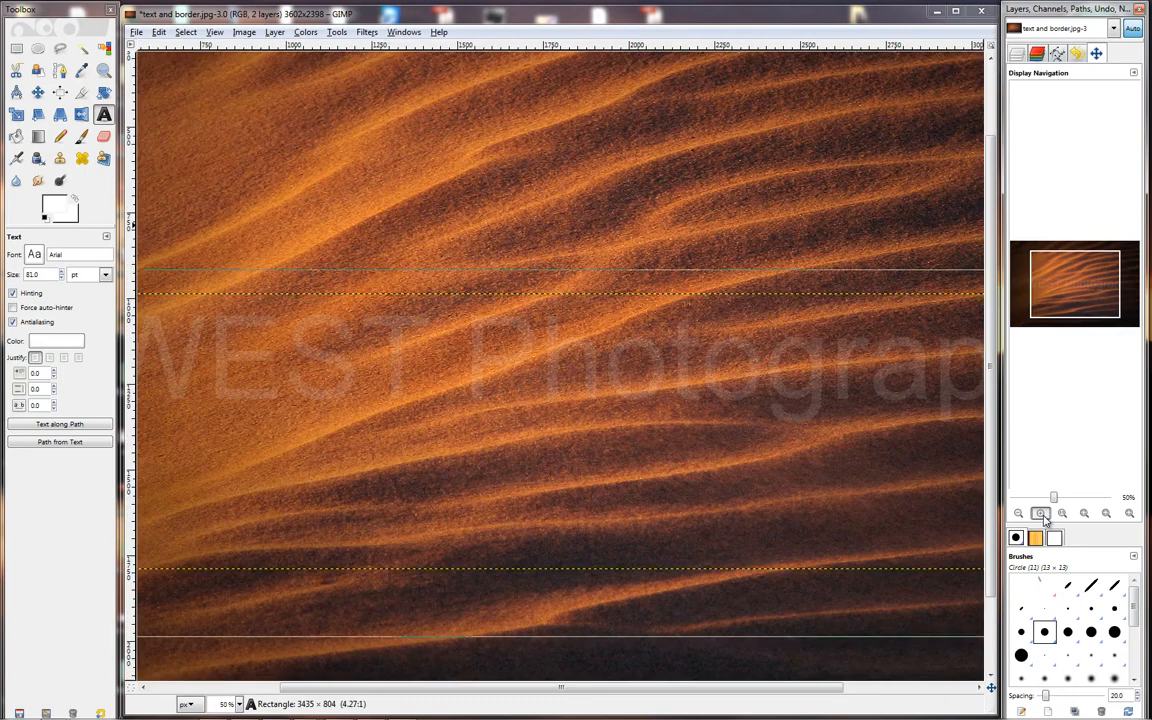
{"action": "left_click", "coordinate": [1041, 514]}
{"action": "left_click", "coordinate": [1041, 514]}
{"action": "left_click", "coordinate": [1041, 514]}
{"action": "left_click_drag", "start_coordinate": [1072, 287], "coordinate": [1045, 291]}
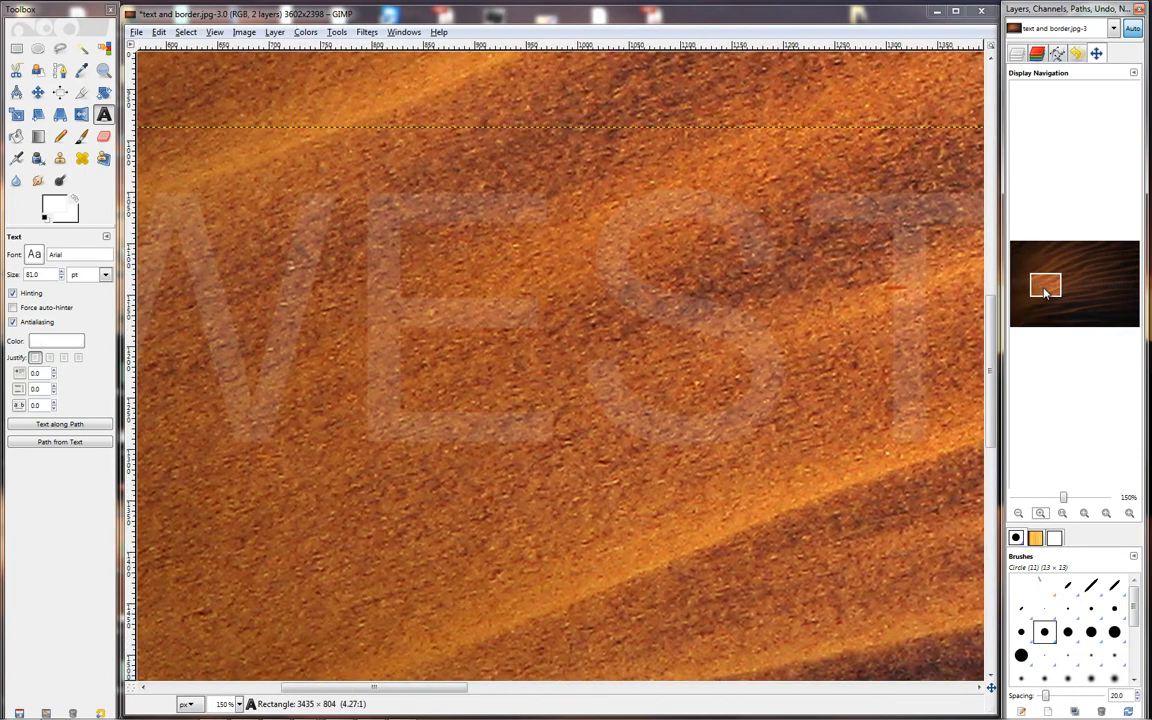
{"action": "left_click", "coordinate": [1016, 56]}
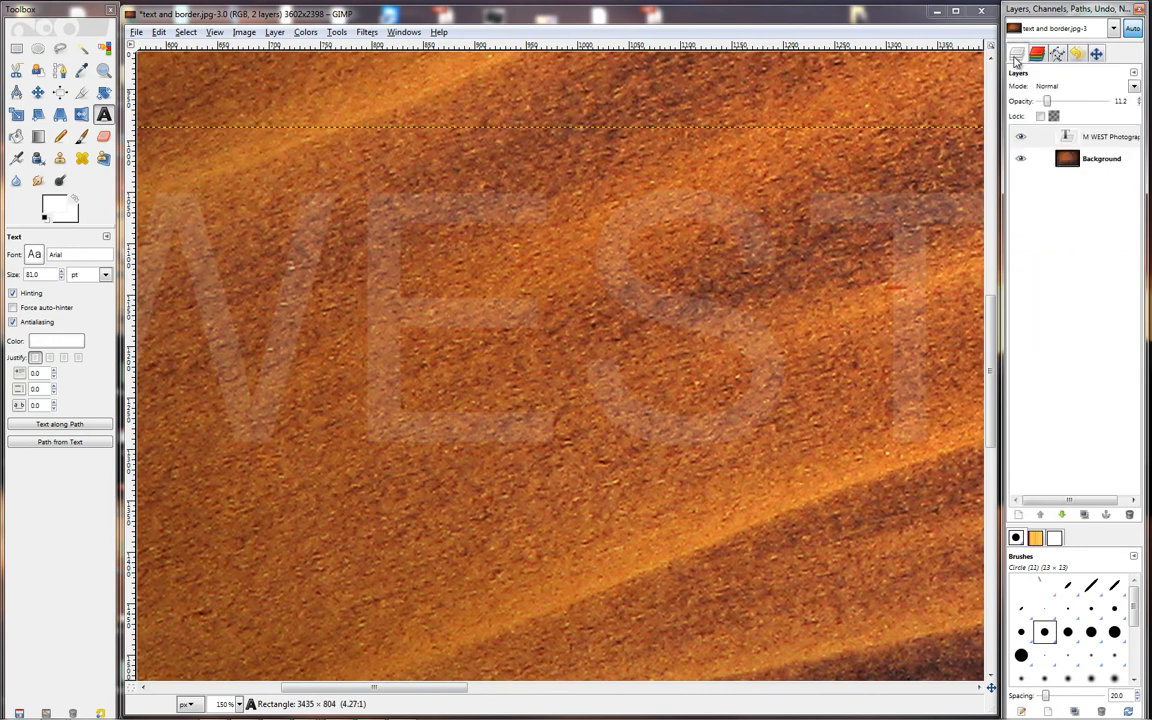
{"action": "left_click_drag", "start_coordinate": [1048, 103], "coordinate": [1053, 111]}
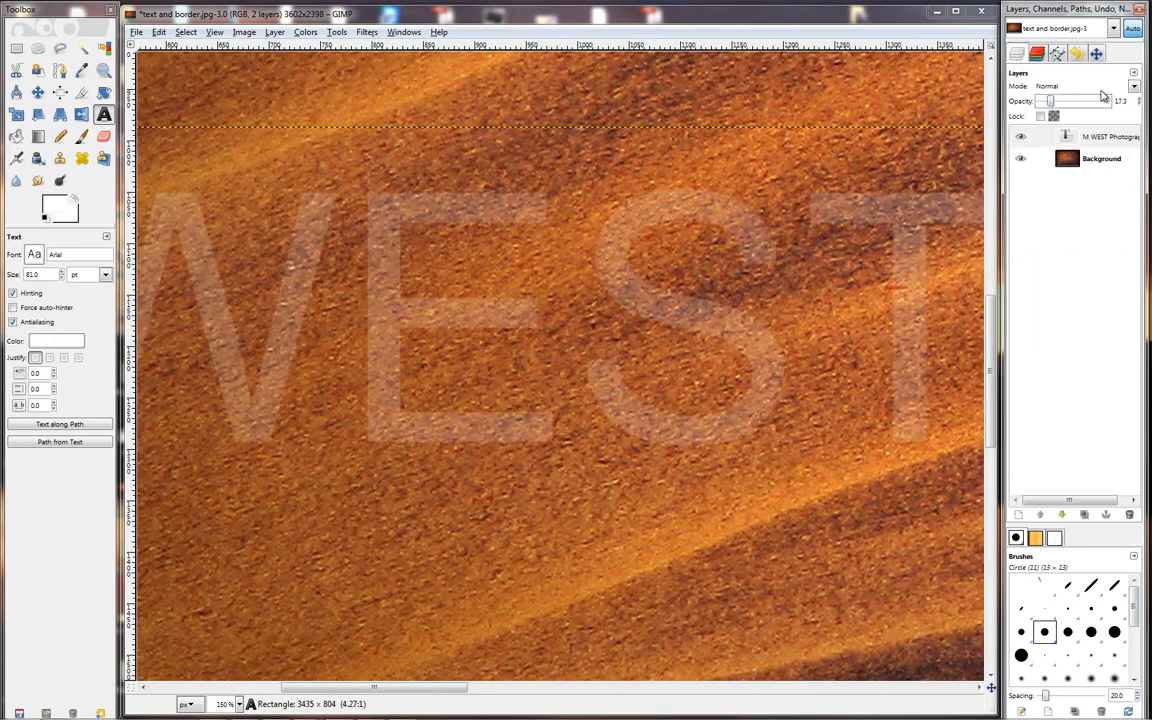
Check the watermark's visibility over the darker right half of the photo and across the whole image.
{"action": "left_click", "coordinate": [1097, 55]}
{"action": "left_click_drag", "start_coordinate": [1047, 283], "coordinate": [1100, 290]}
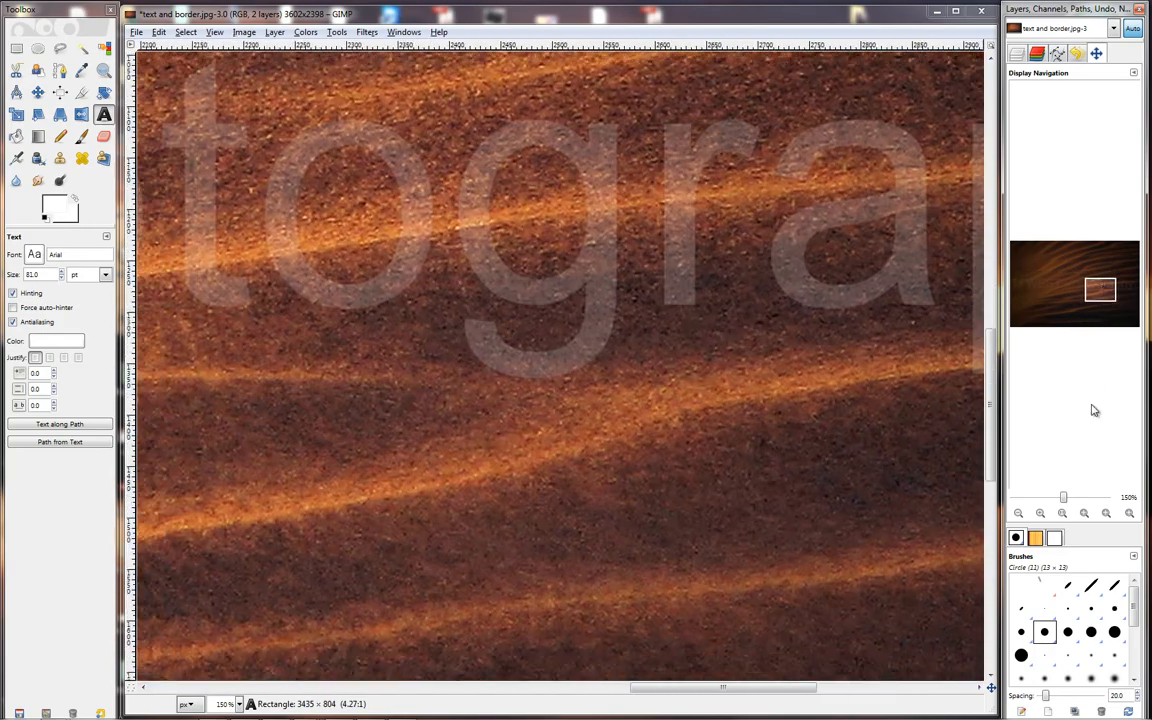
{"action": "left_click", "coordinate": [1019, 513]}
{"action": "left_click", "coordinate": [1019, 513]}
{"action": "left_click", "coordinate": [1019, 513]}
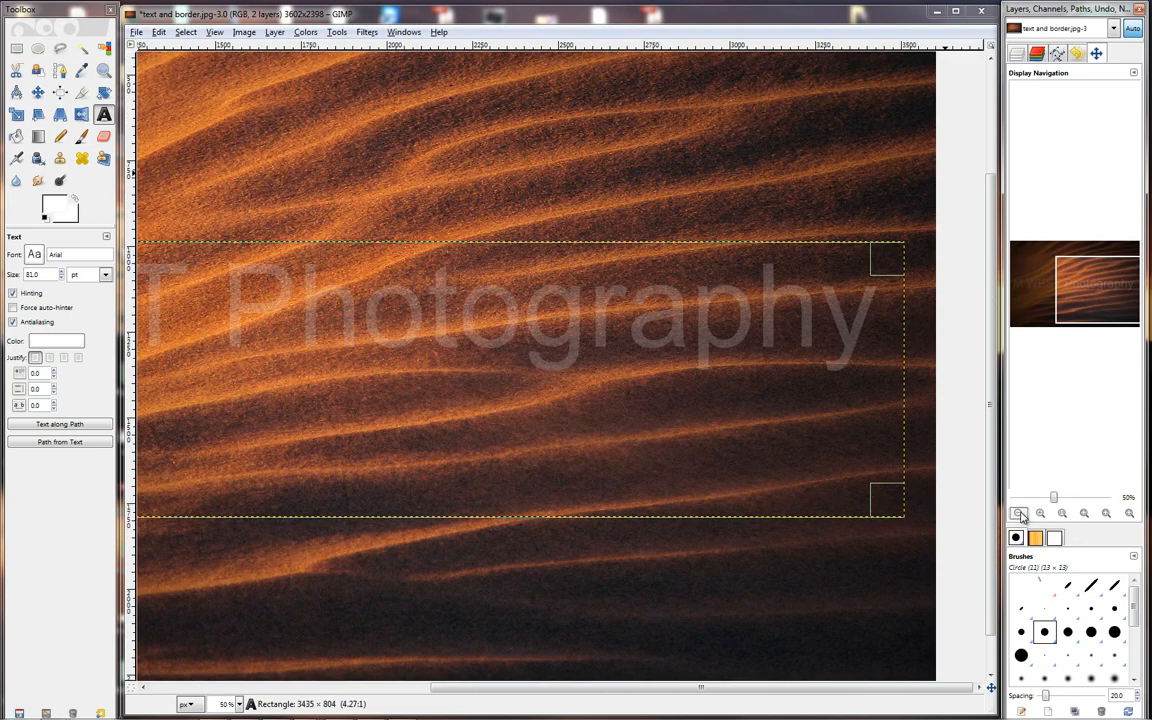
{"action": "left_click", "coordinate": [1019, 513]}
{"action": "left_click", "coordinate": [1019, 513]}
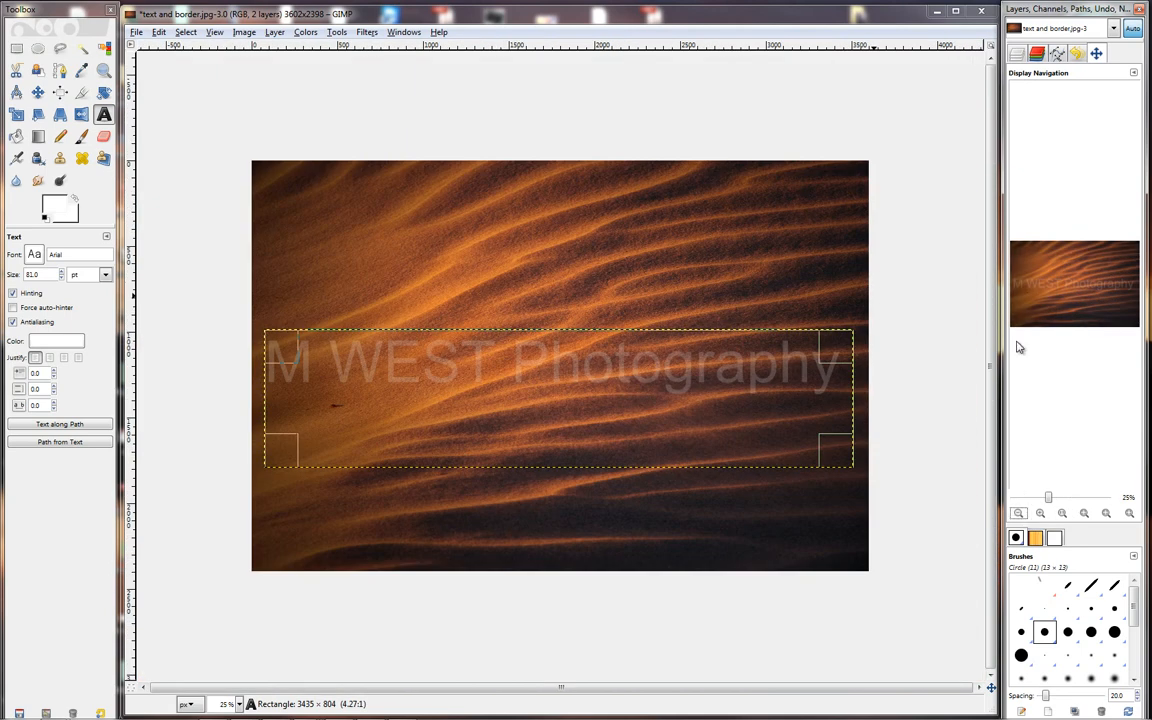